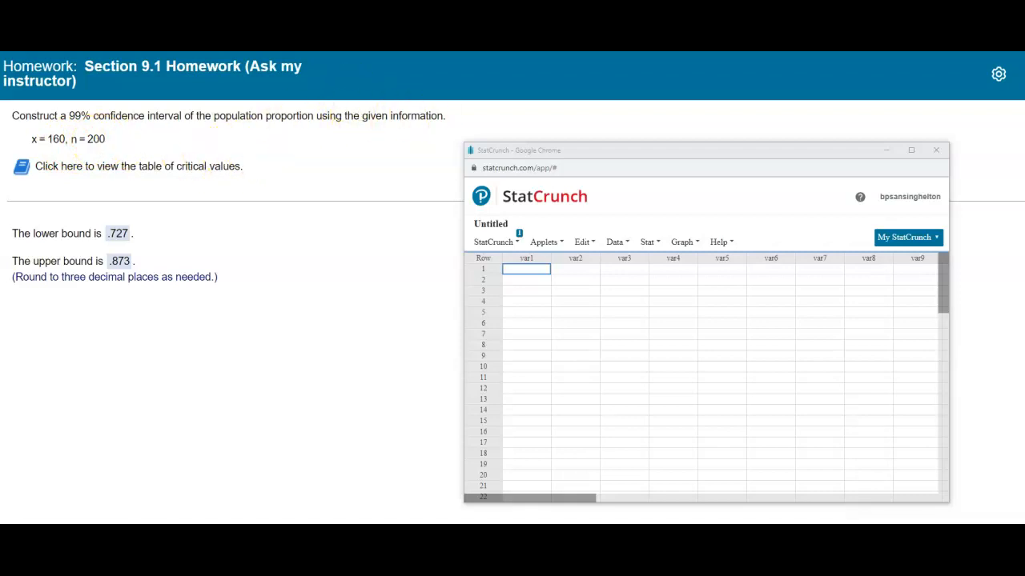
Open the Desmos Graphing Calculator in a new browser tab and define the sample proportion as p = 160/200.
key(ctrl+t)
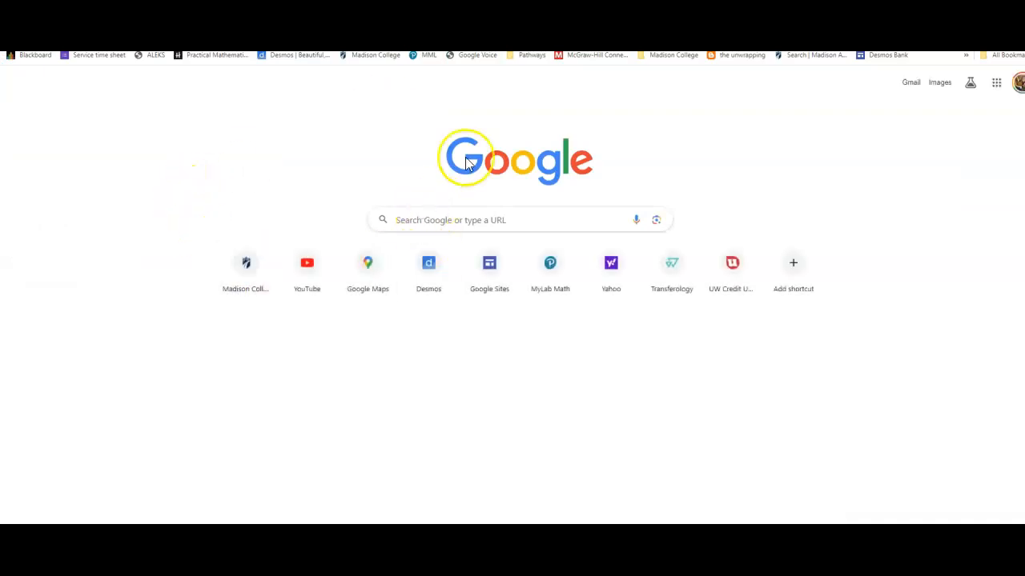
click(431, 267)
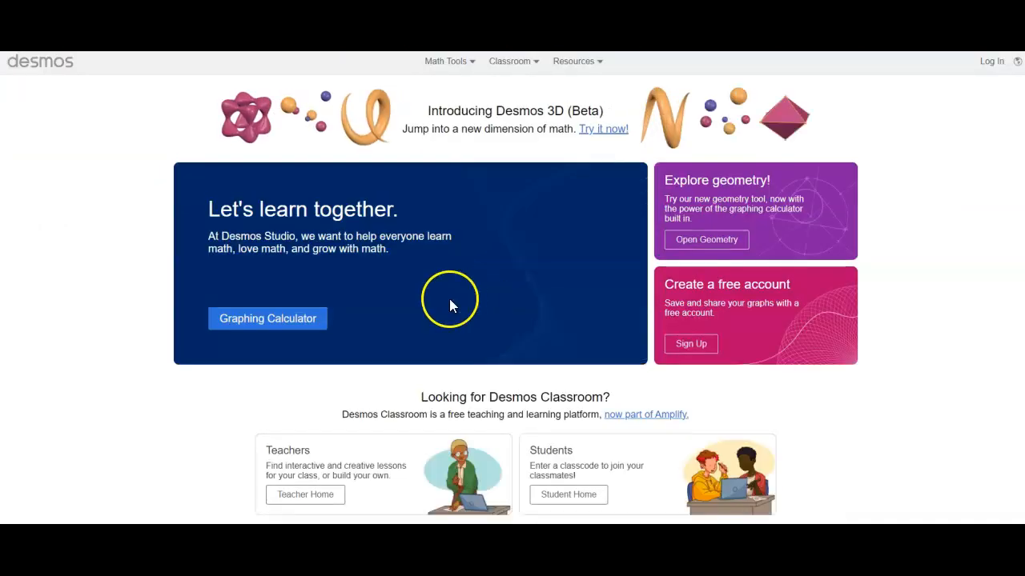
click(313, 320)
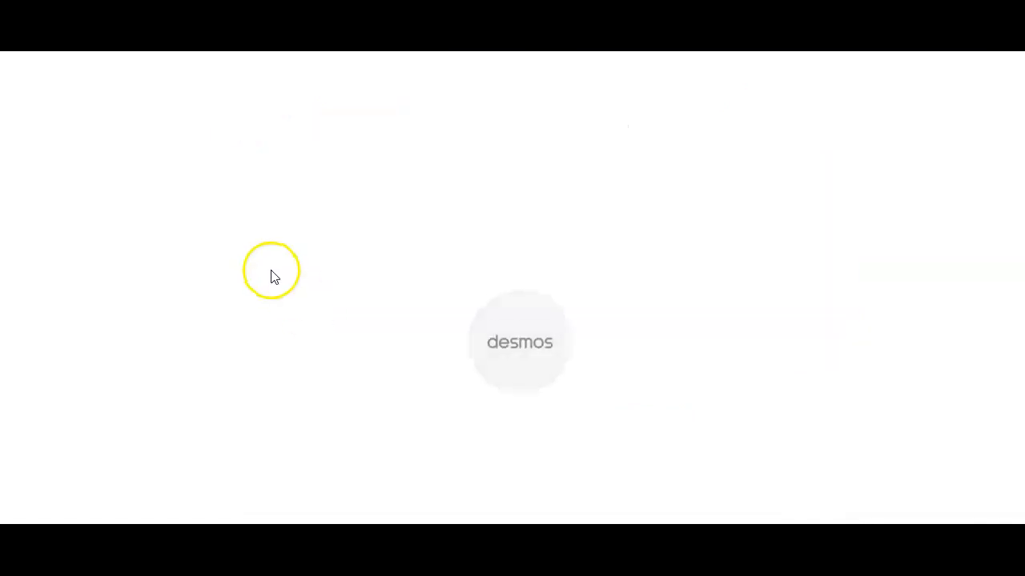
click(119, 128)
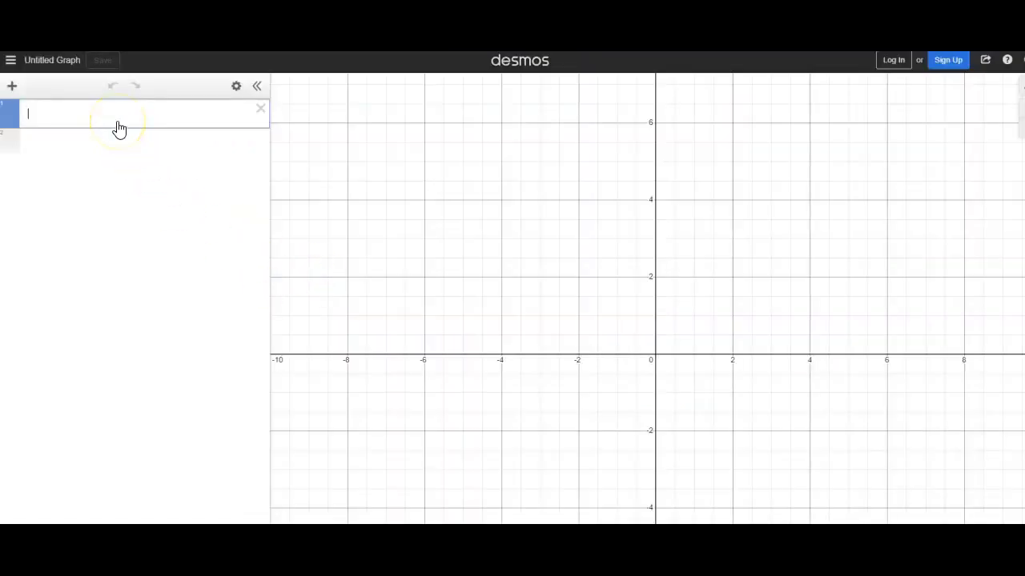
text(P=160/200)
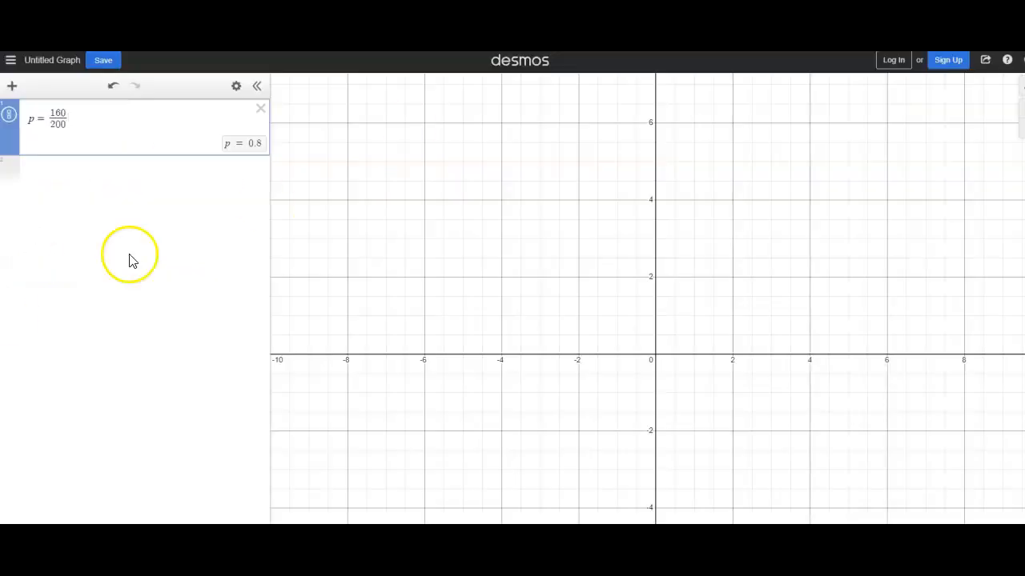
Add a second expression defining the margin of error as E = z · s.
click(93, 172)
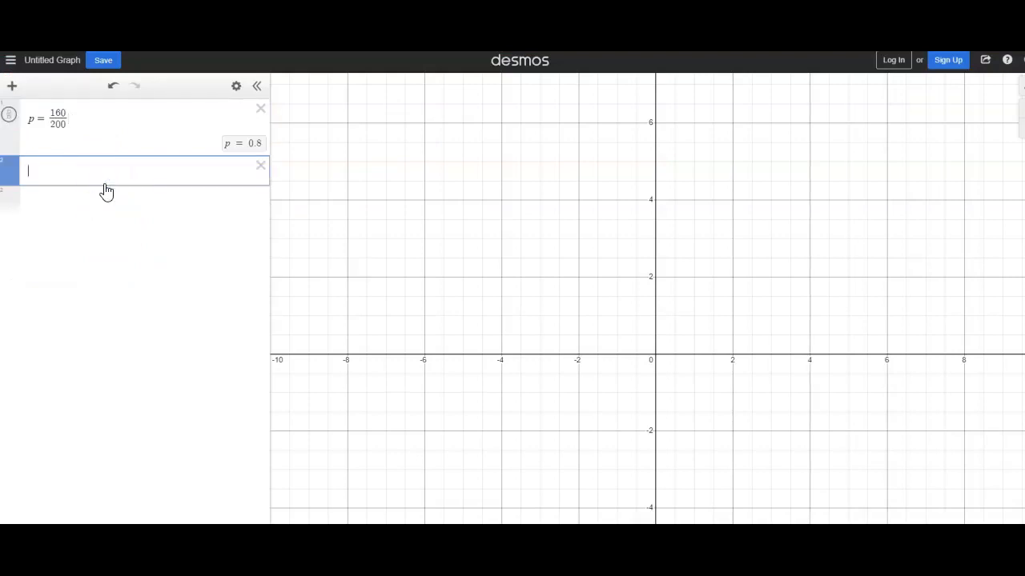
text(E=x)
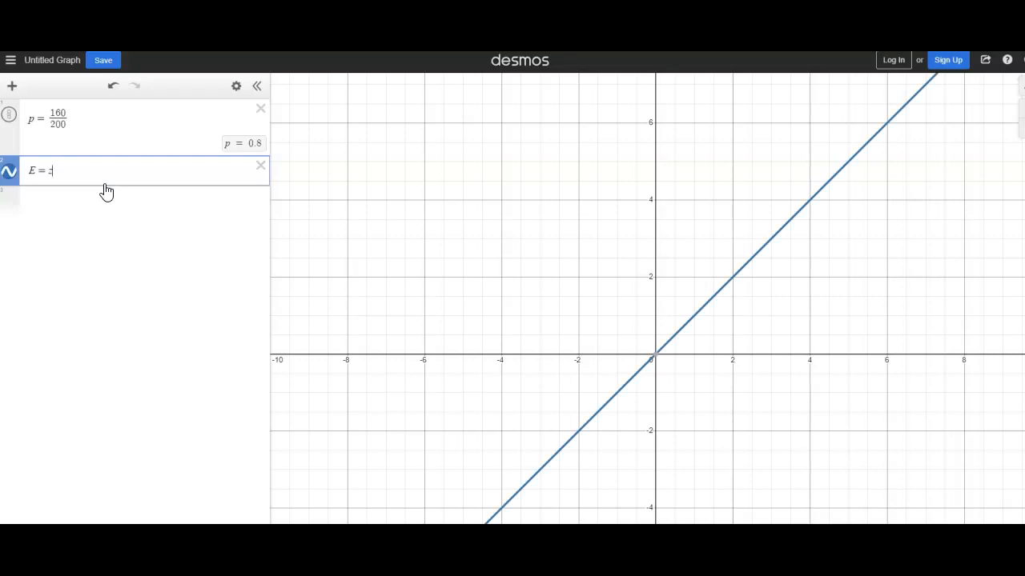
text(*)
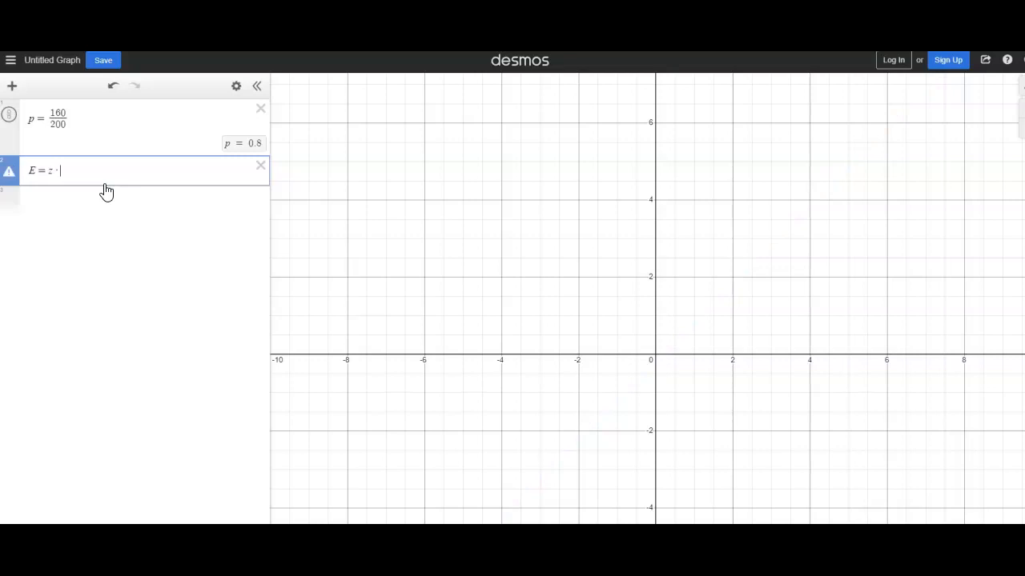
text(s)
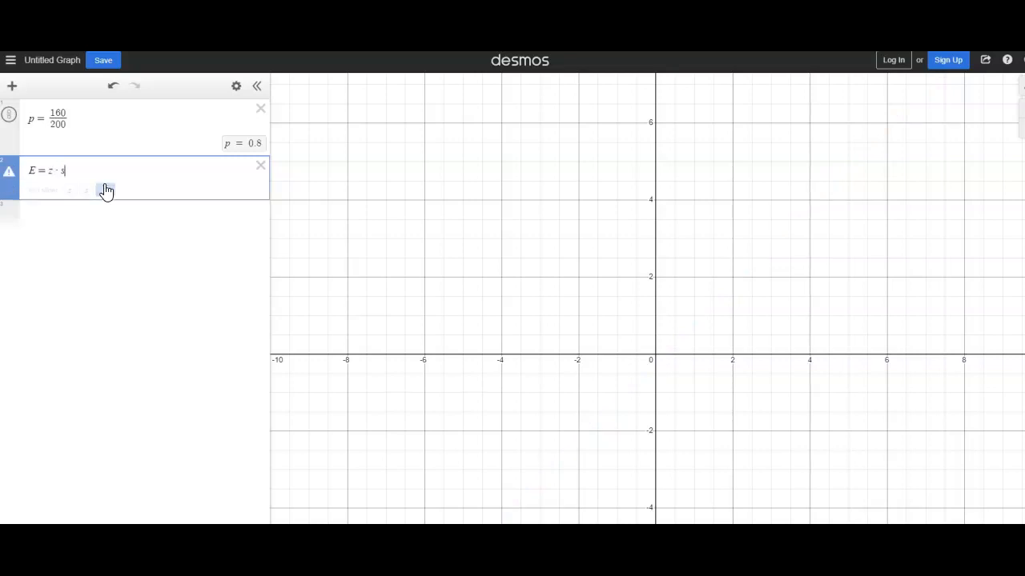
Add an expression defining the standard error s as the square root of p(1−p)/n.
click(98, 204)
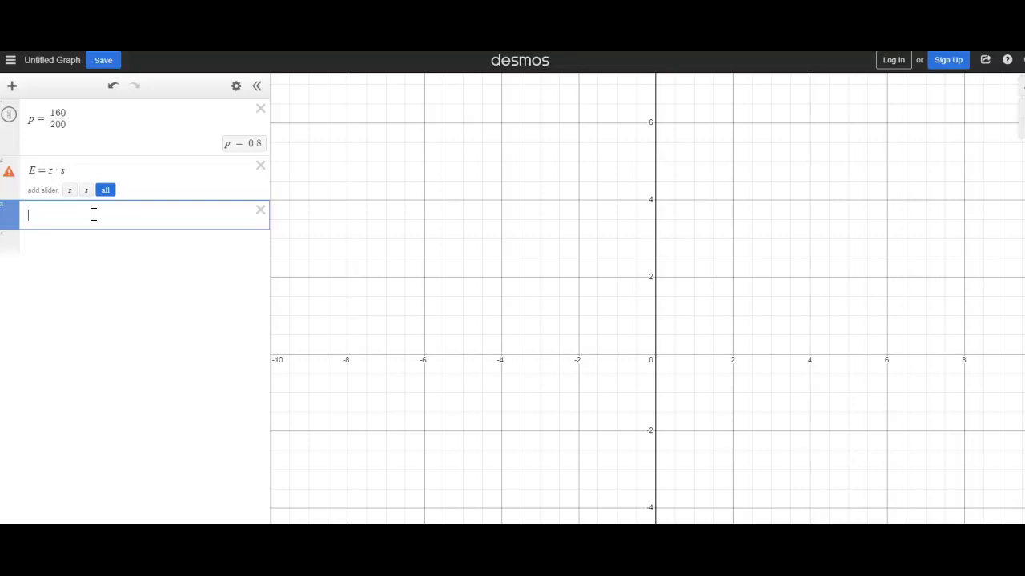
text(s)
text(=sqrt)
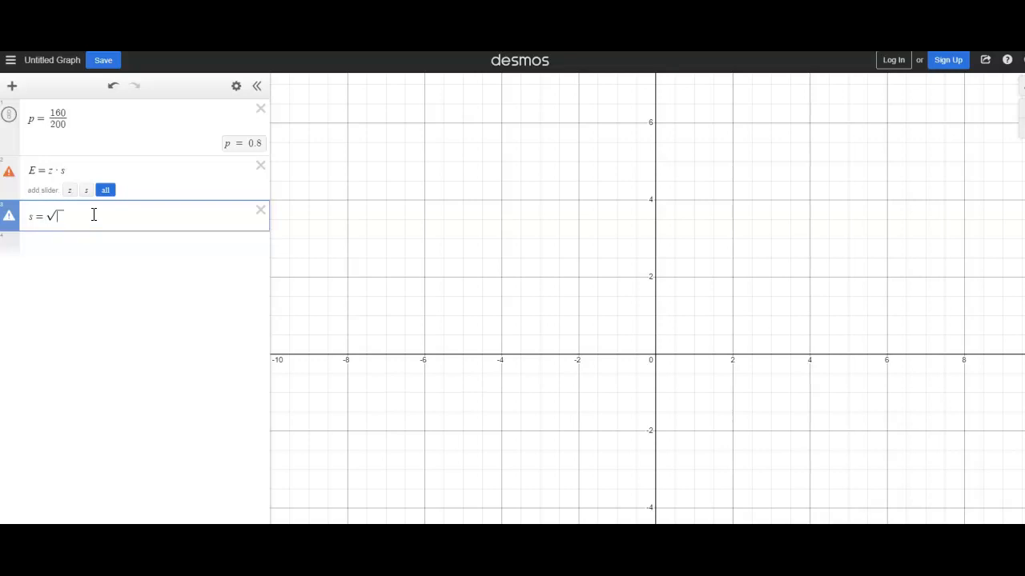
text(p)
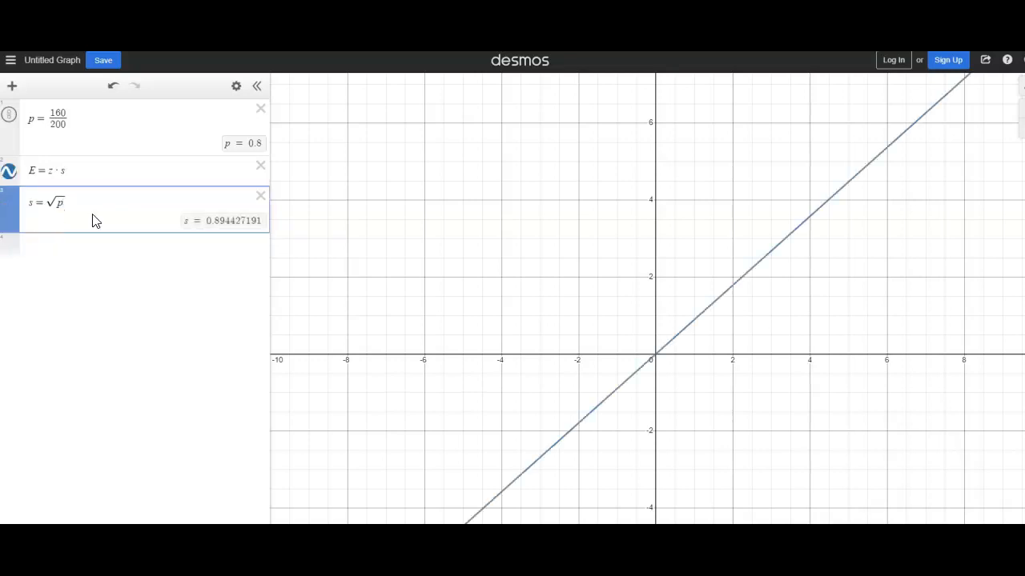
text(()
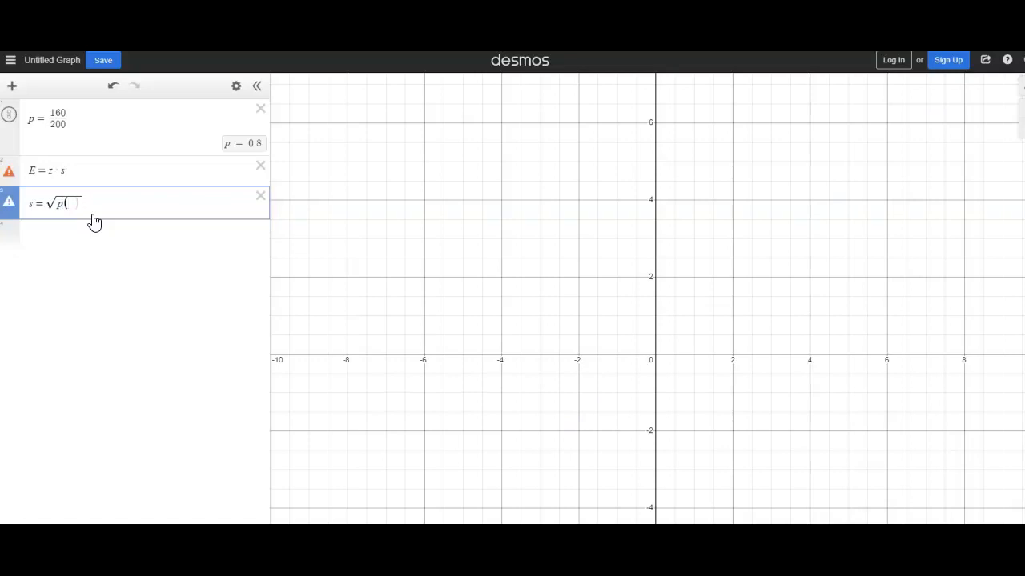
text(1-)
text(p))
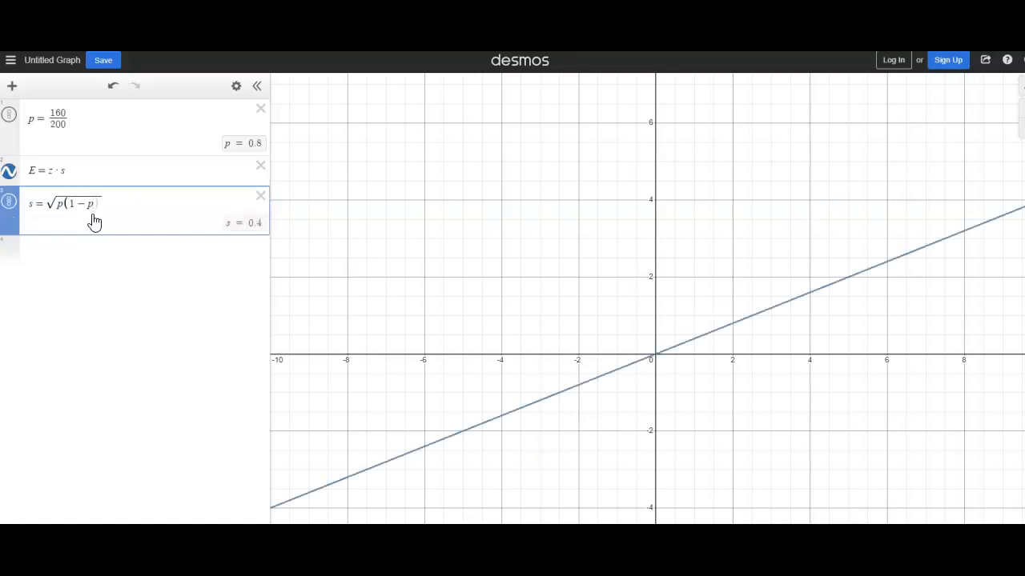
text(/n)
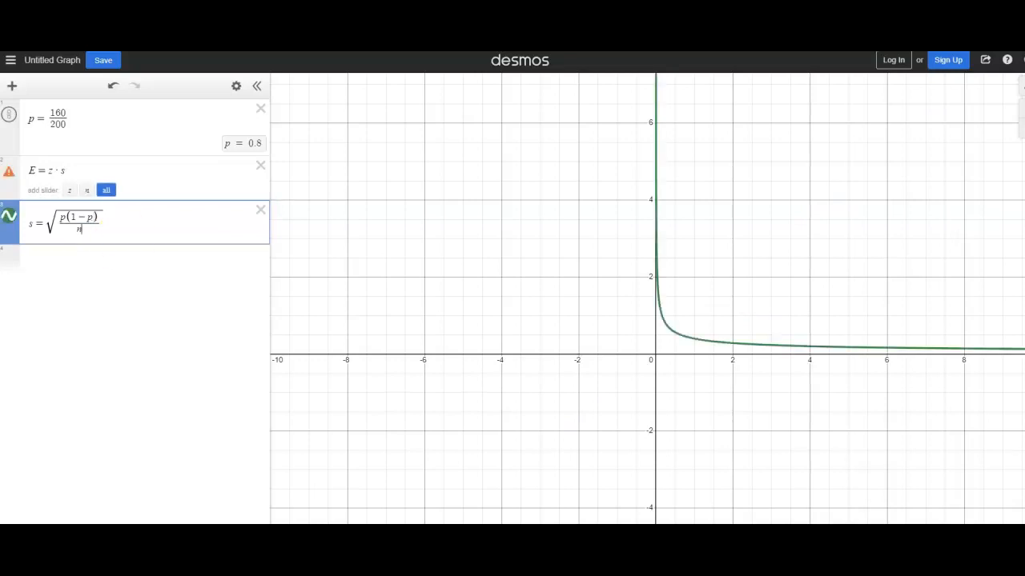
Define the sample size as n = 200 in a new expression.
click(72, 258)
text(n = 200)
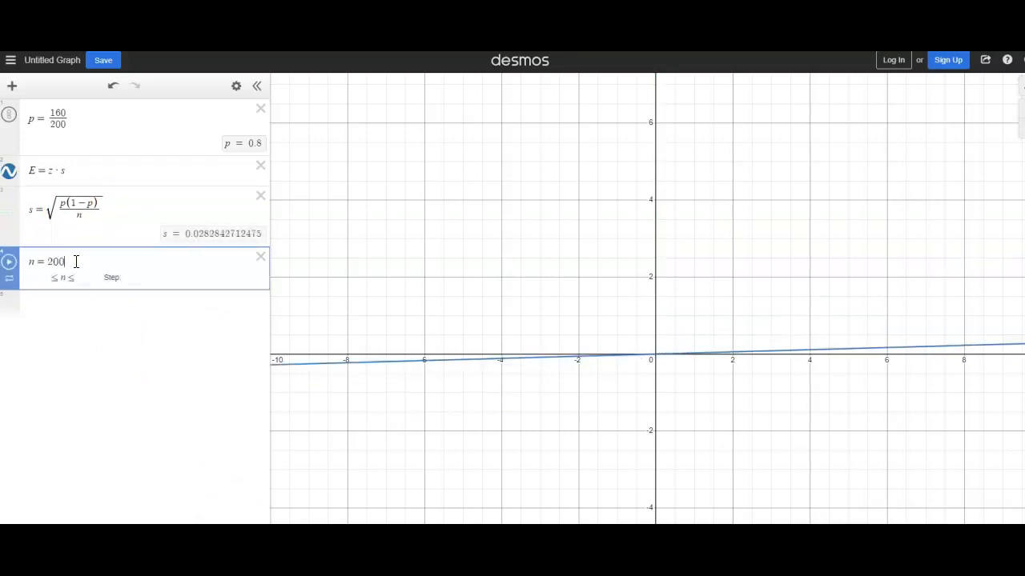
click(148, 234)
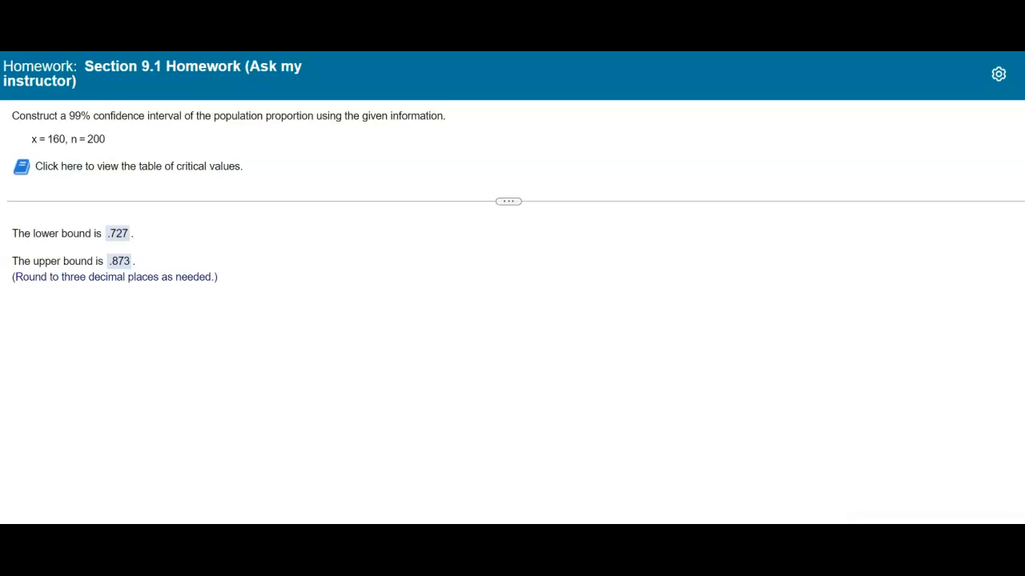
Switch to StatCrunch, open the Normal calculator and move its window clear so it is fully visible.
key(alt+Tab)
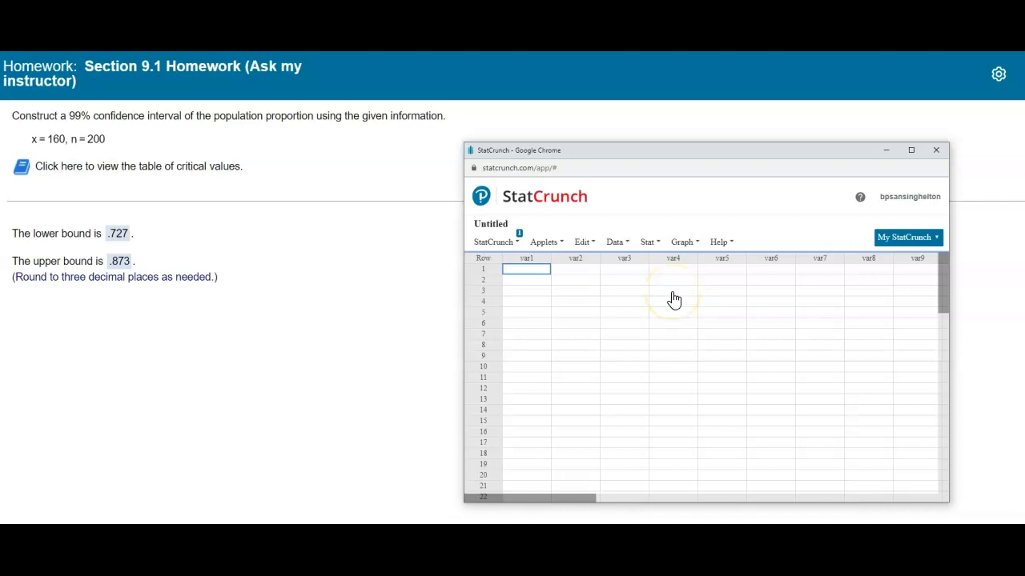
click(647, 242)
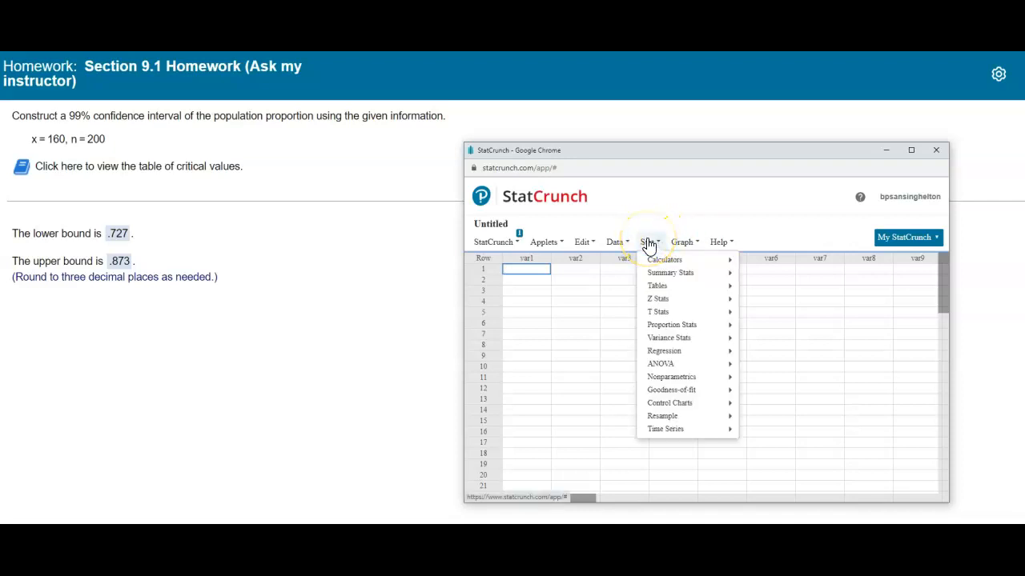
mouse_move(697, 261)
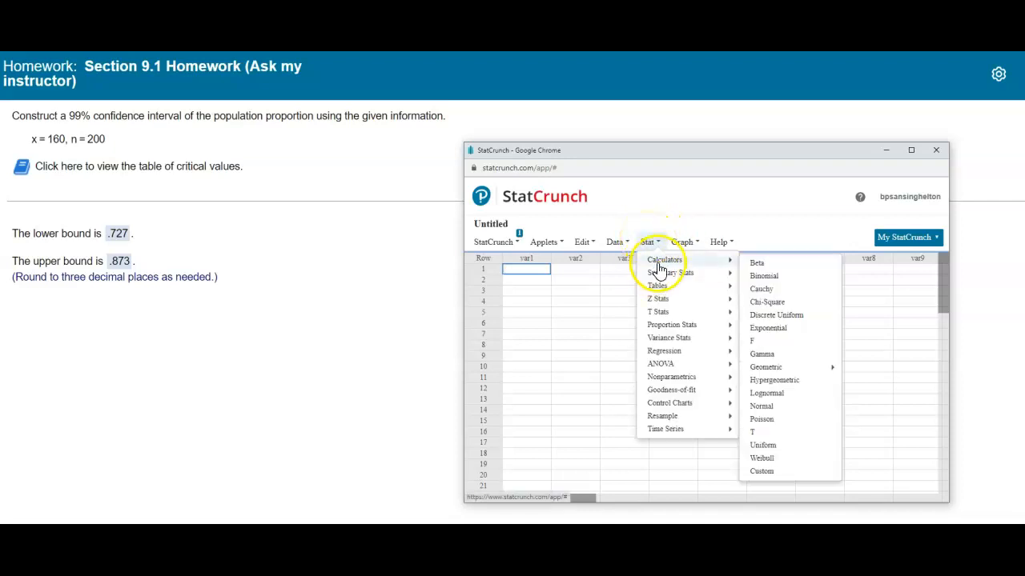
click(761, 406)
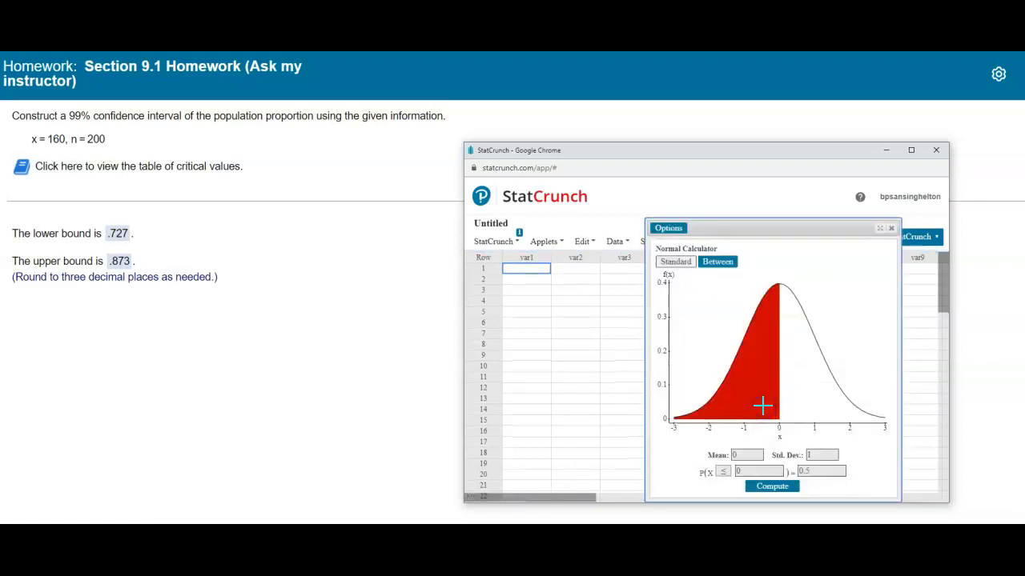
drag(791, 231, 718, 194)
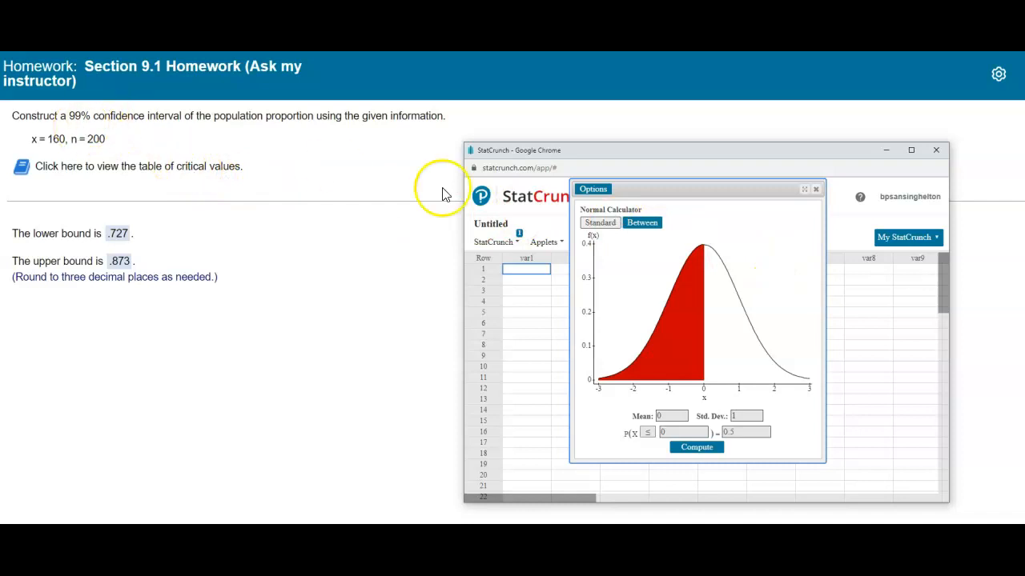
Compute the critical values in the Normal calculator's Between mode for a probability of 0.99.
click(642, 224)
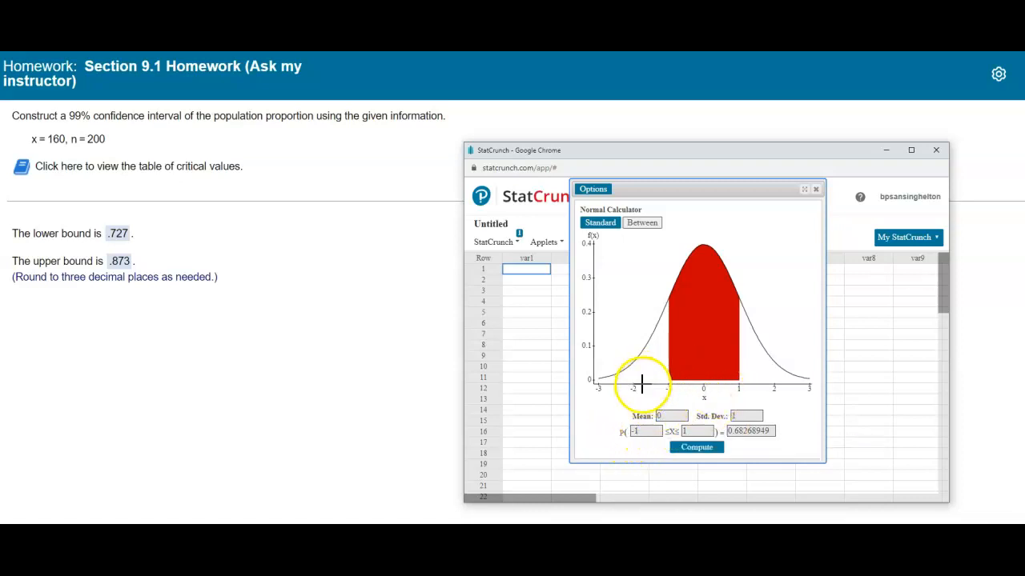
click(737, 431)
drag(737, 431, 785, 433)
text(0.99)
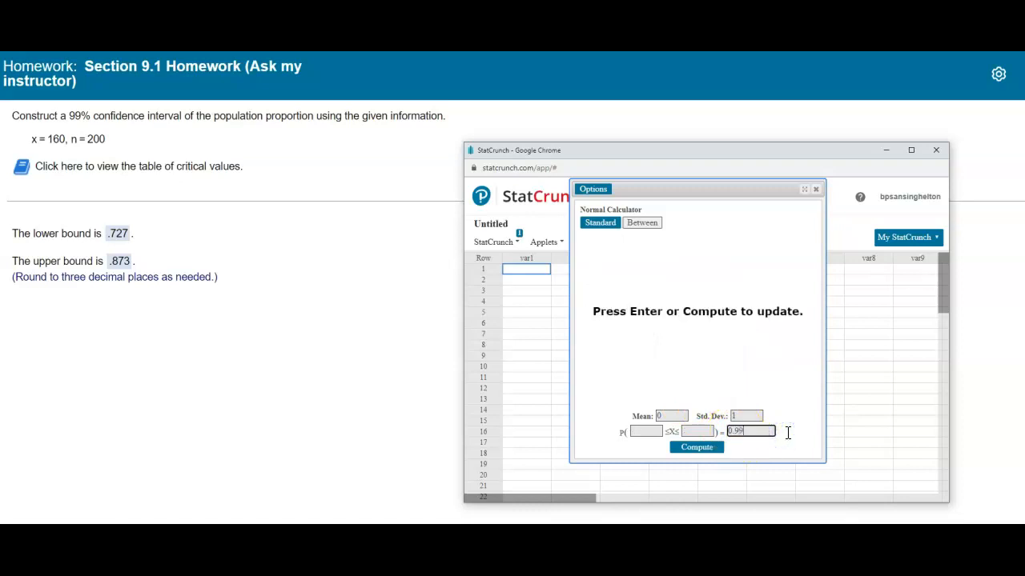
key(Return)
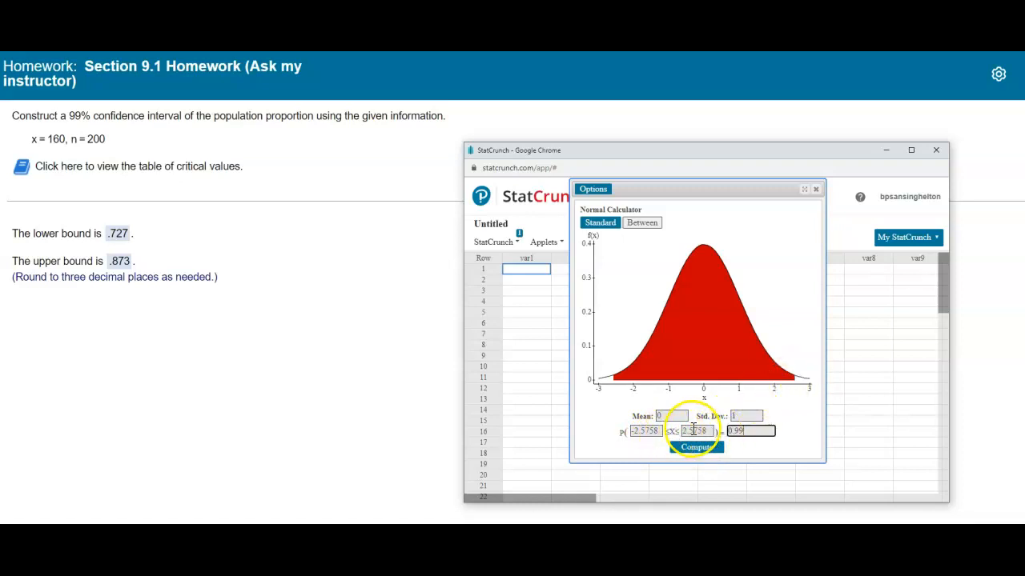
Take the upper critical value from StatCrunch and define z = 2.5758 in a new Desmos expression.
drag(707, 435, 681, 433)
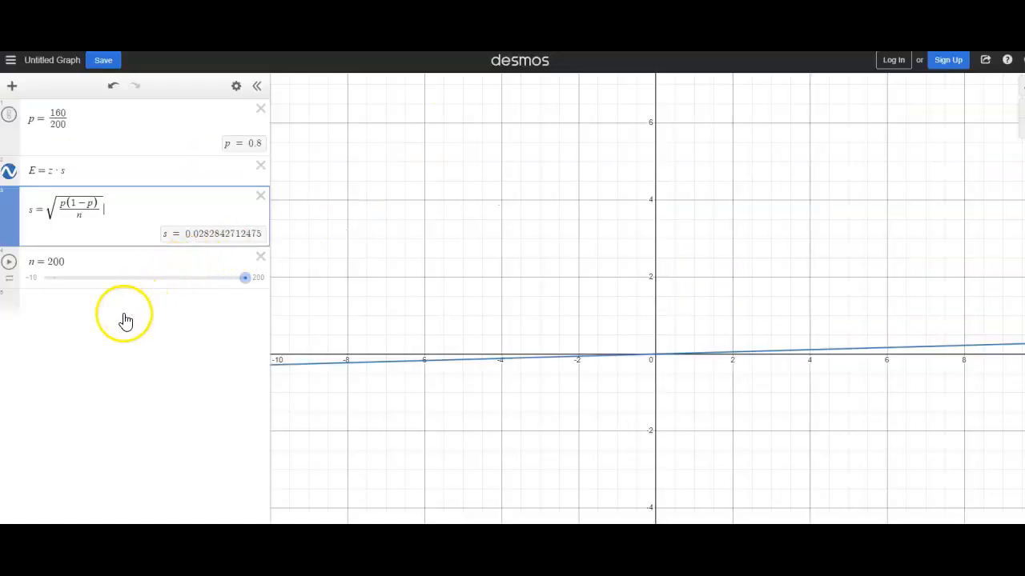
click(124, 314)
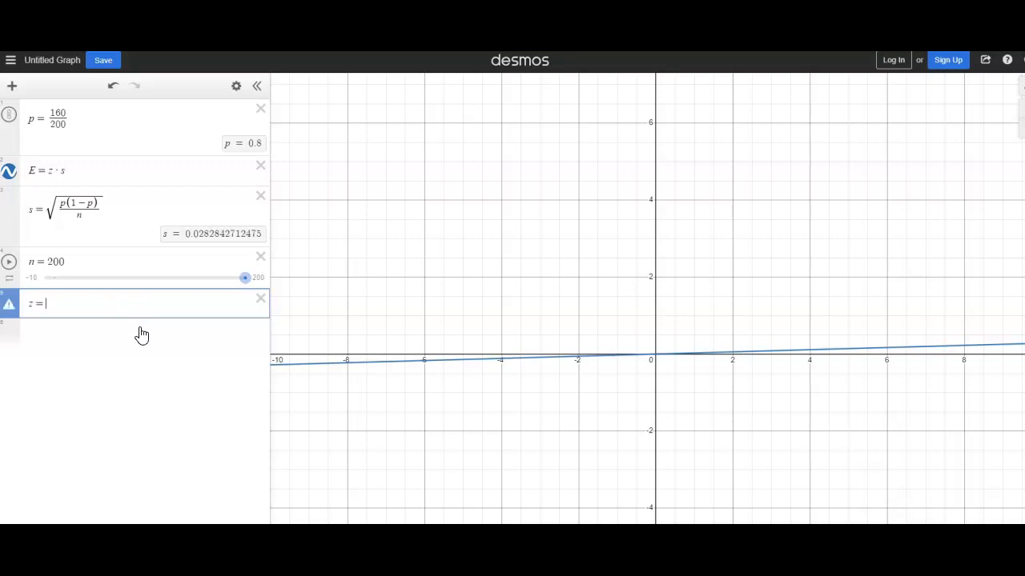
text(2.5758)
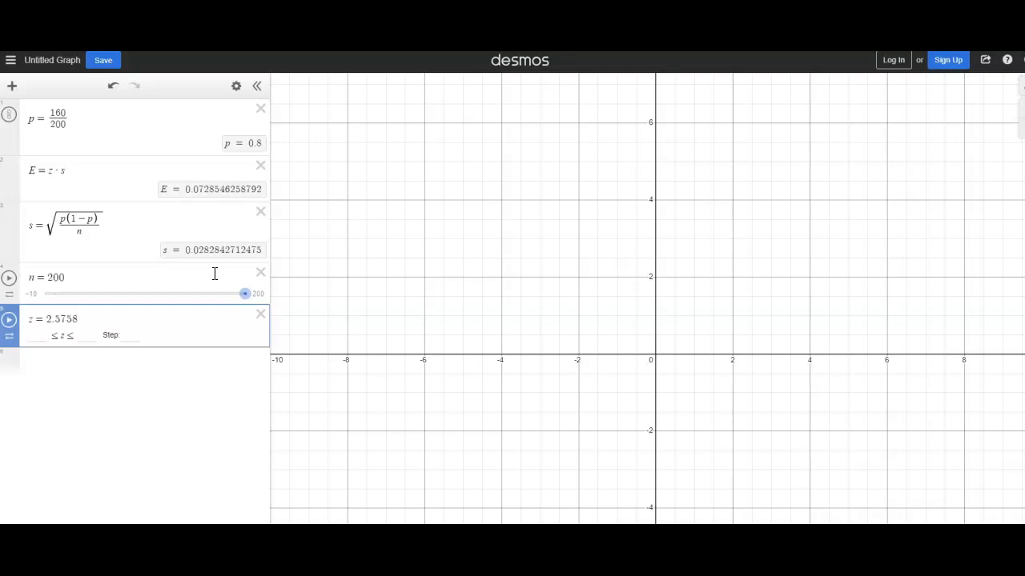
Calculate the interval's lower and upper bounds with two new expressions, p − E and p + E.
click(102, 378)
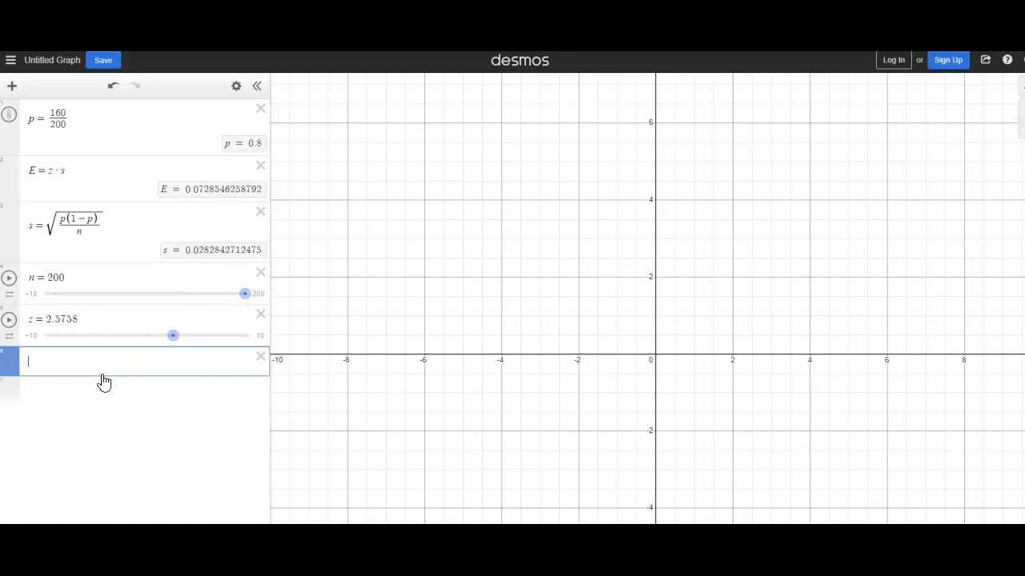
text(p)
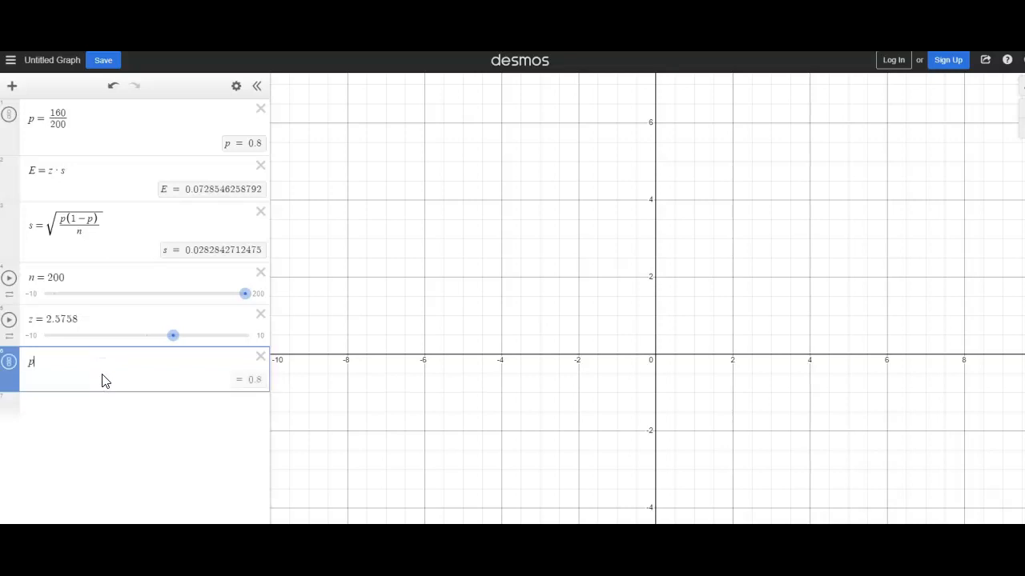
text(-E)
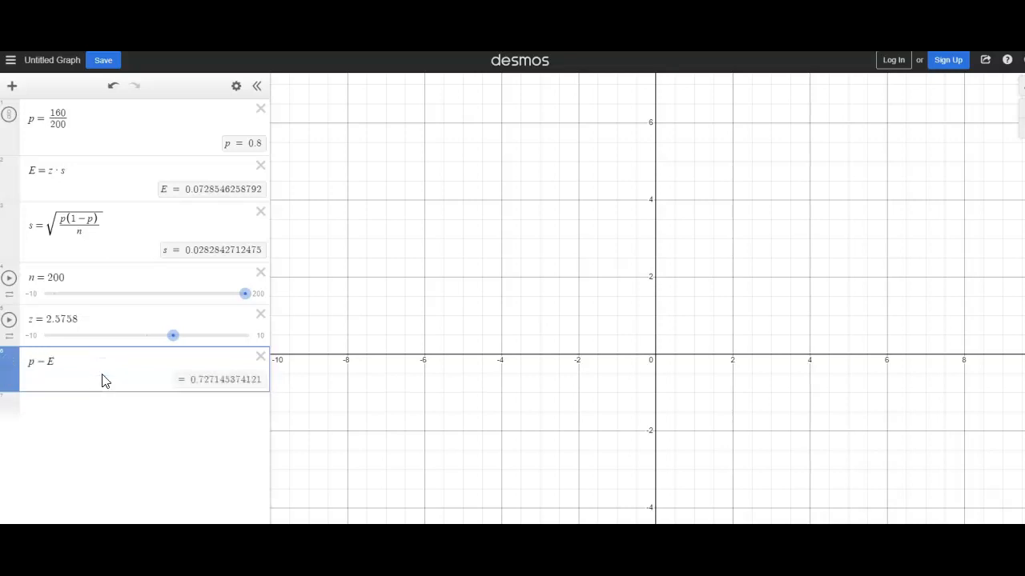
click(99, 408)
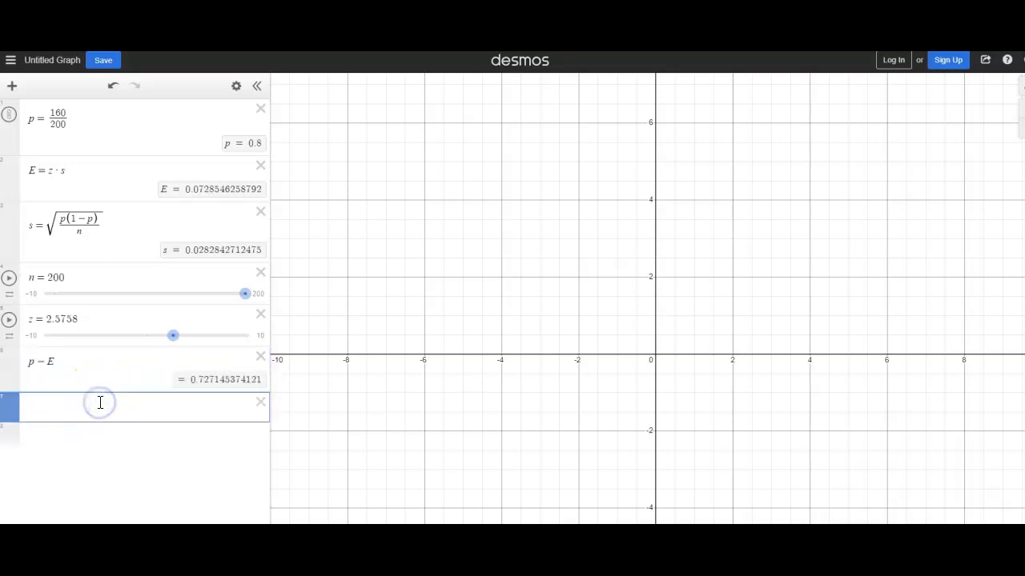
text(p + E)
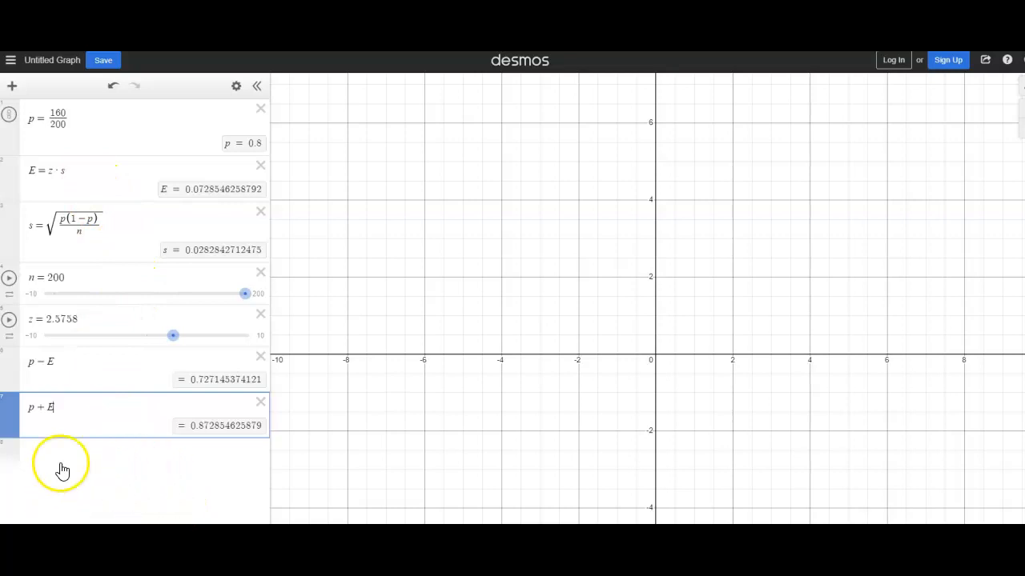
click(441, 479)
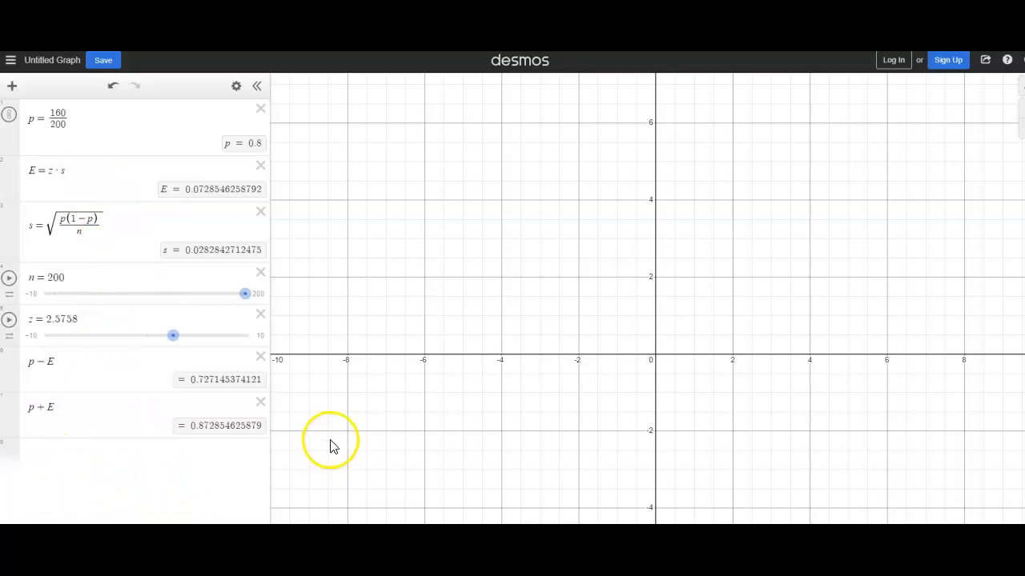